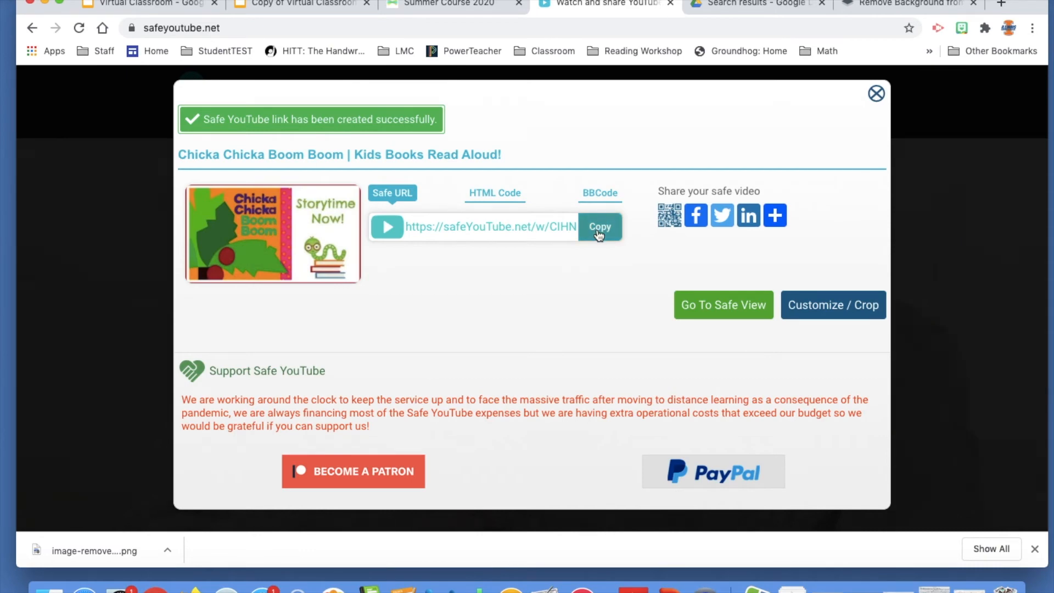
- Copy the Safe YouTube link for the Chicka Chicka Boom Boom video and link it to that book's cover image on slide 2
{"action": "left_click", "coordinate": [598, 228]}
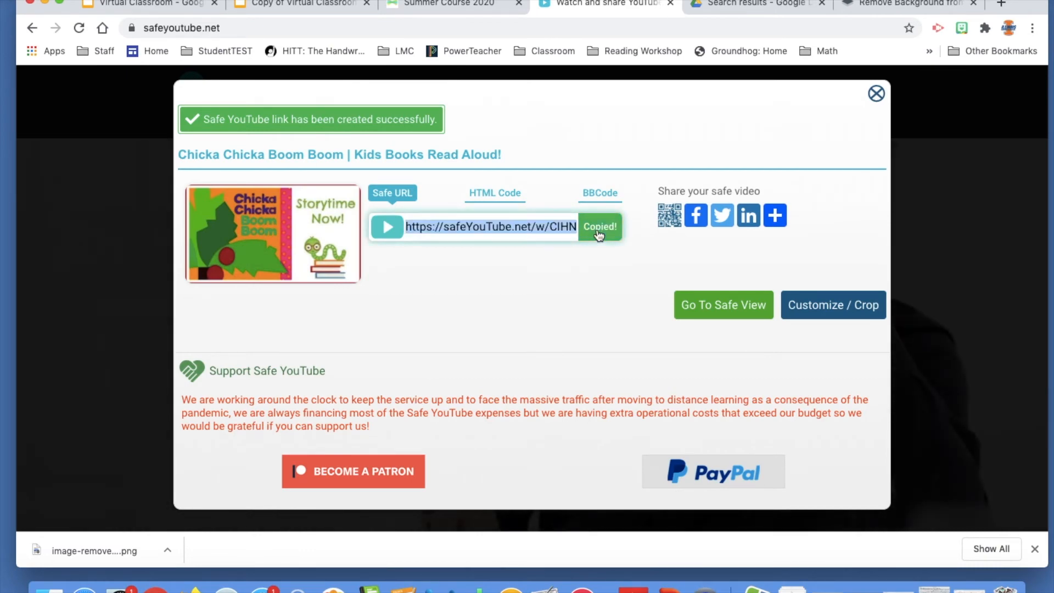
{"action": "left_click", "coordinate": [305, 5]}
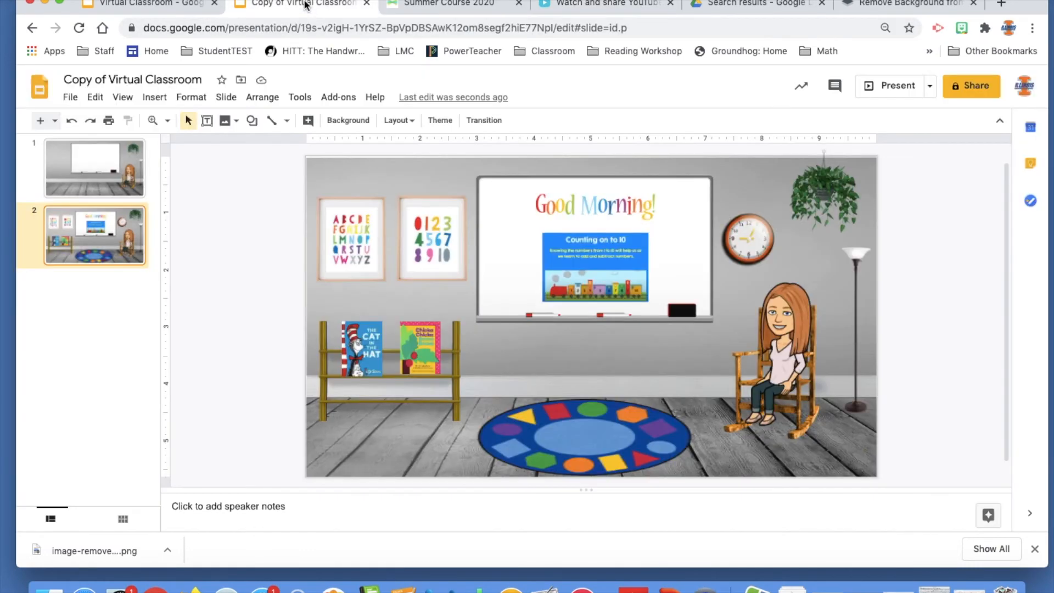
{"action": "left_click", "coordinate": [423, 350]}
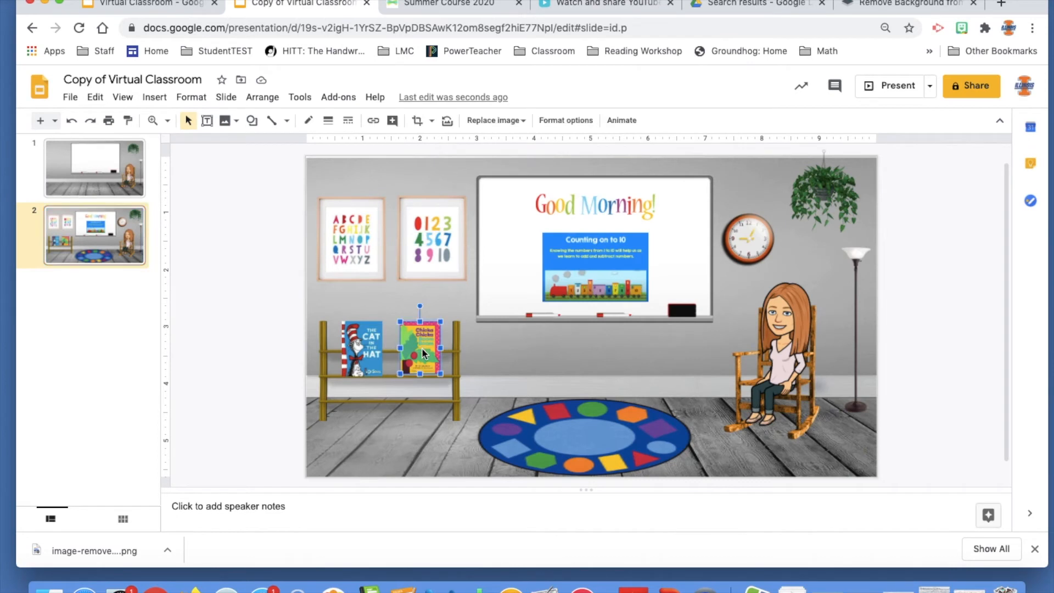
{"action": "left_click", "coordinate": [373, 121]}
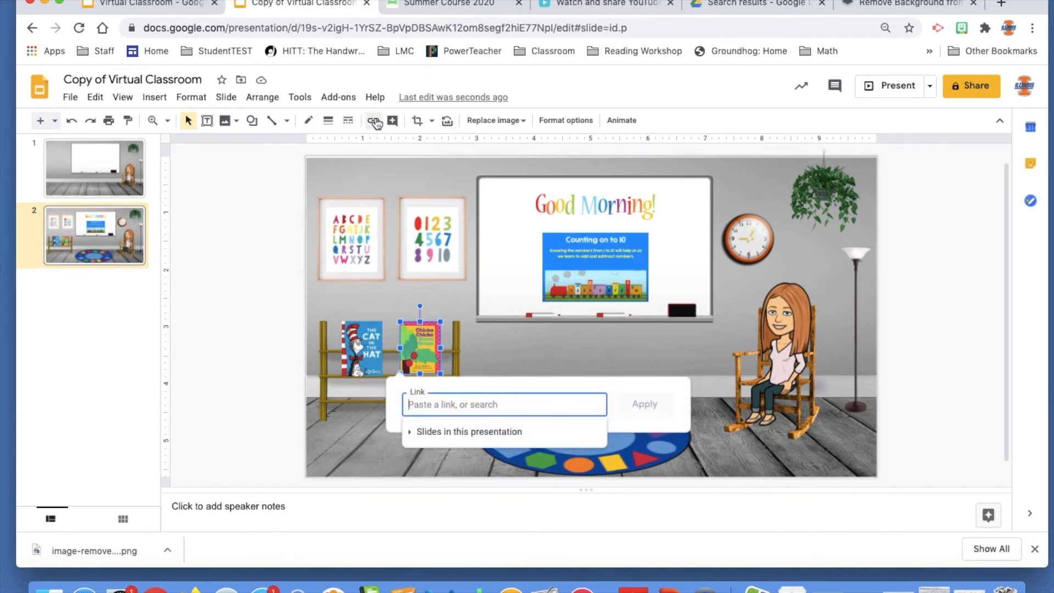
{"action": "key", "text": "ctrl+v"}
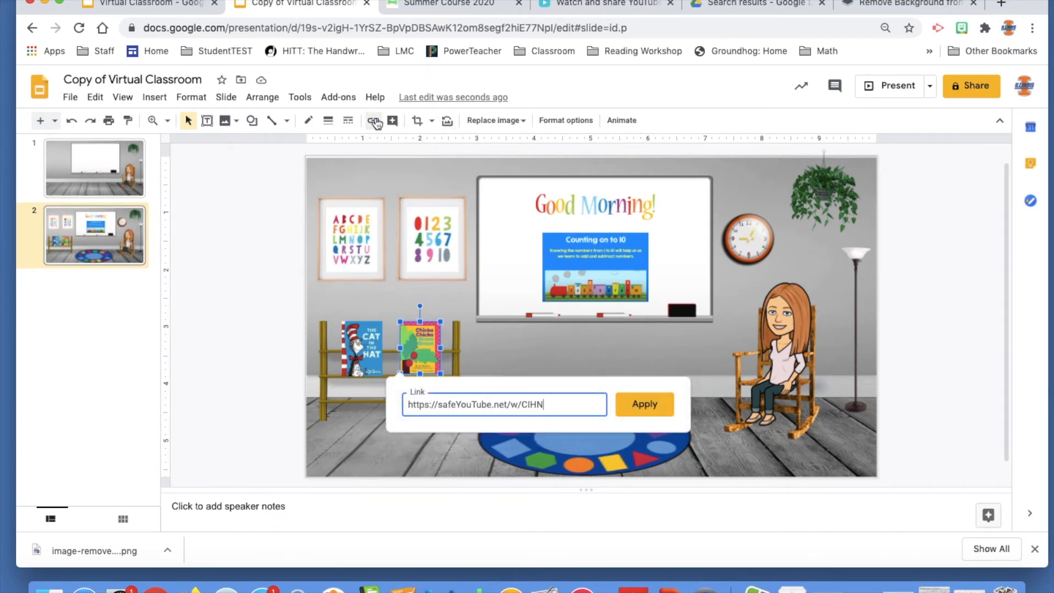
{"action": "left_click", "coordinate": [630, 408]}
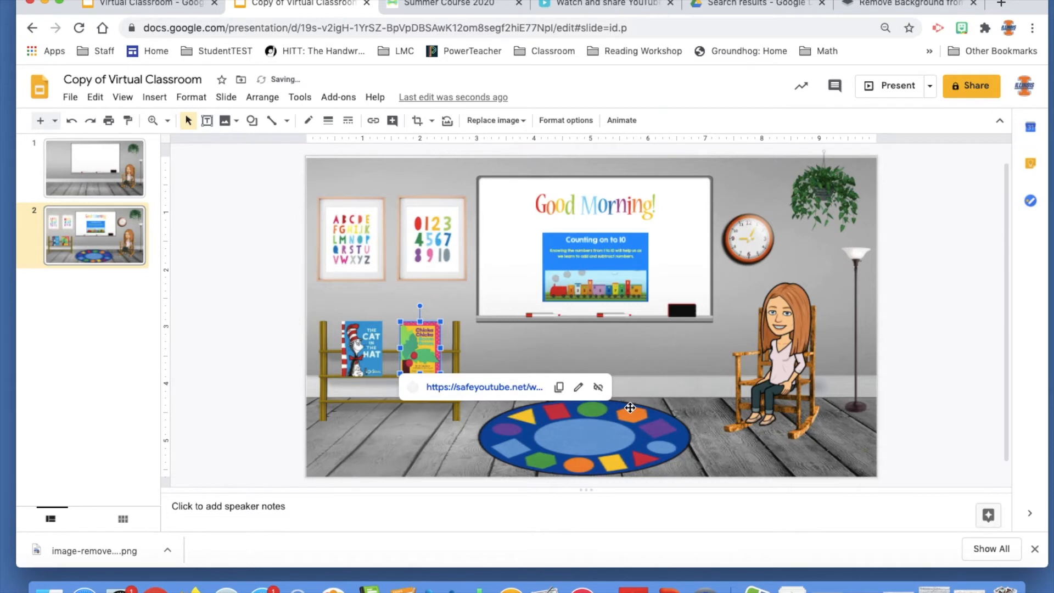
{"action": "left_click", "coordinate": [134, 418]}
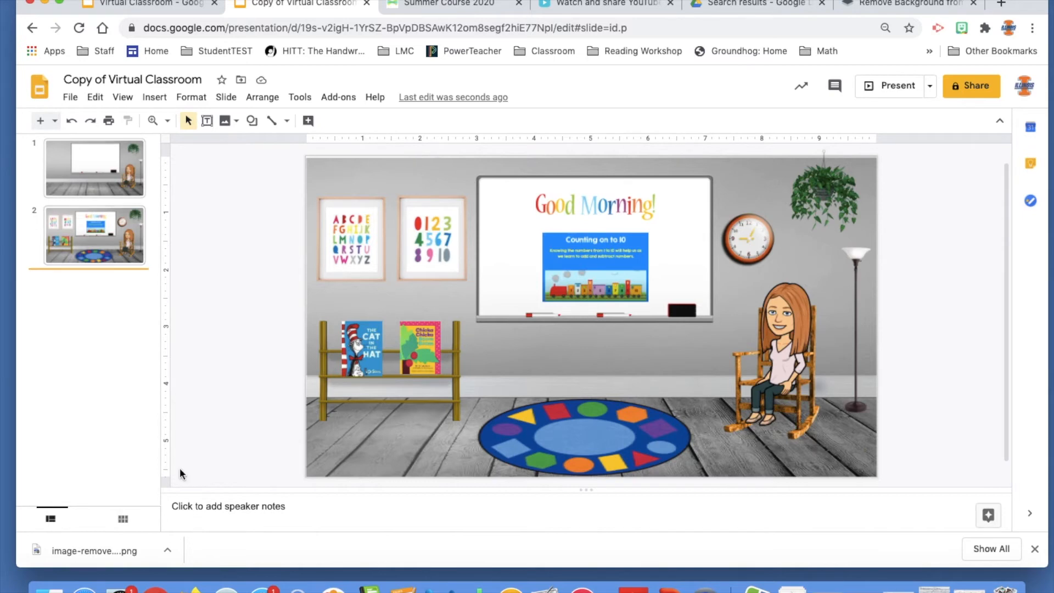
- Copy the sharing link of the original Virtual Classroom presentation
{"action": "left_click", "coordinate": [159, 6]}
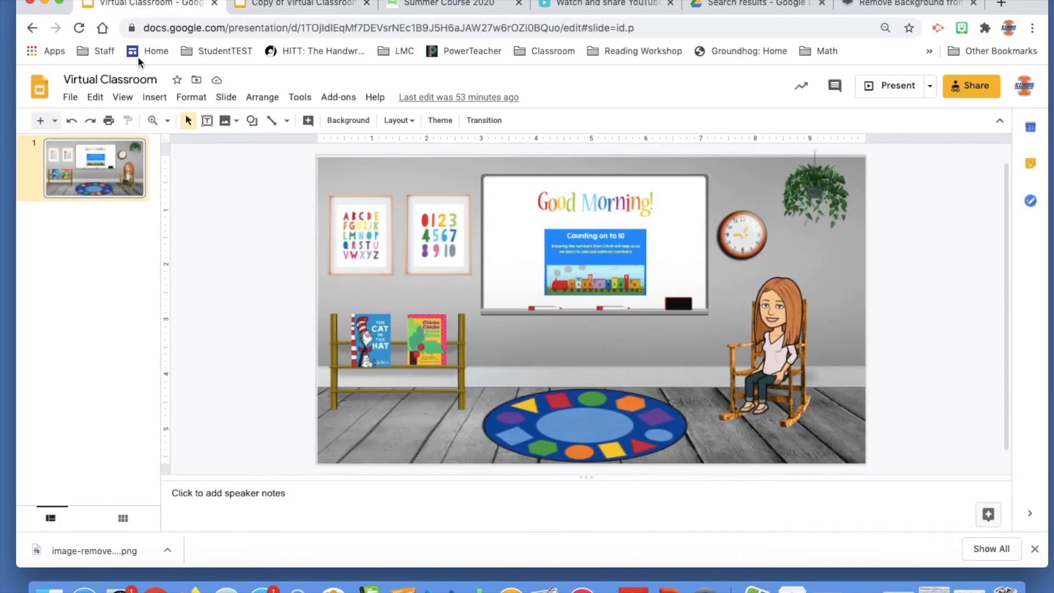
{"action": "left_click", "coordinate": [969, 92]}
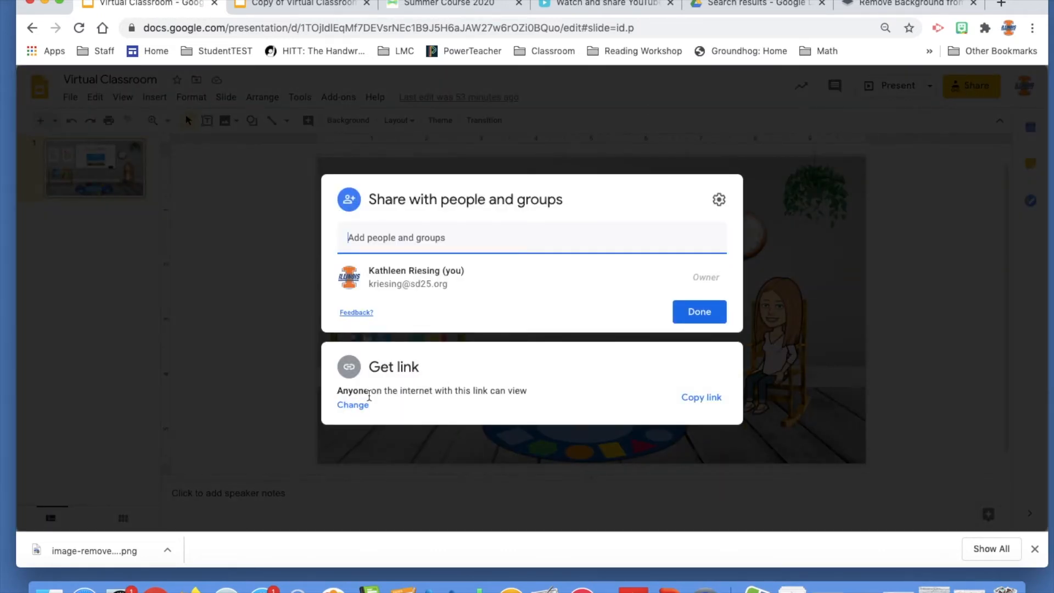
{"action": "left_click", "coordinate": [710, 404]}
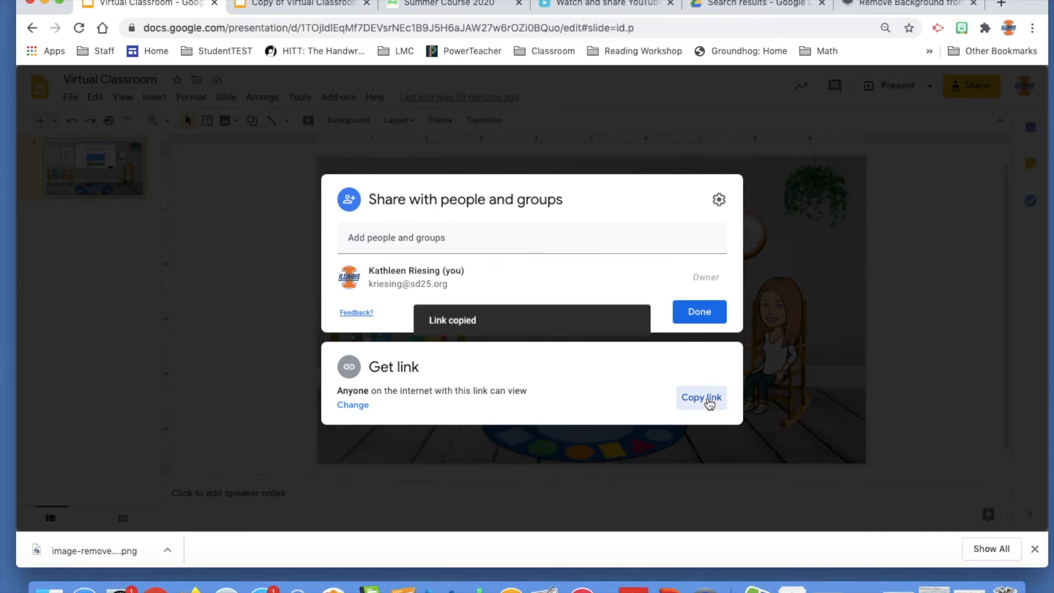
- Switch to Seesaw and create a new activity named Virtual Classroom in My Library
{"action": "left_click", "coordinate": [434, 4]}
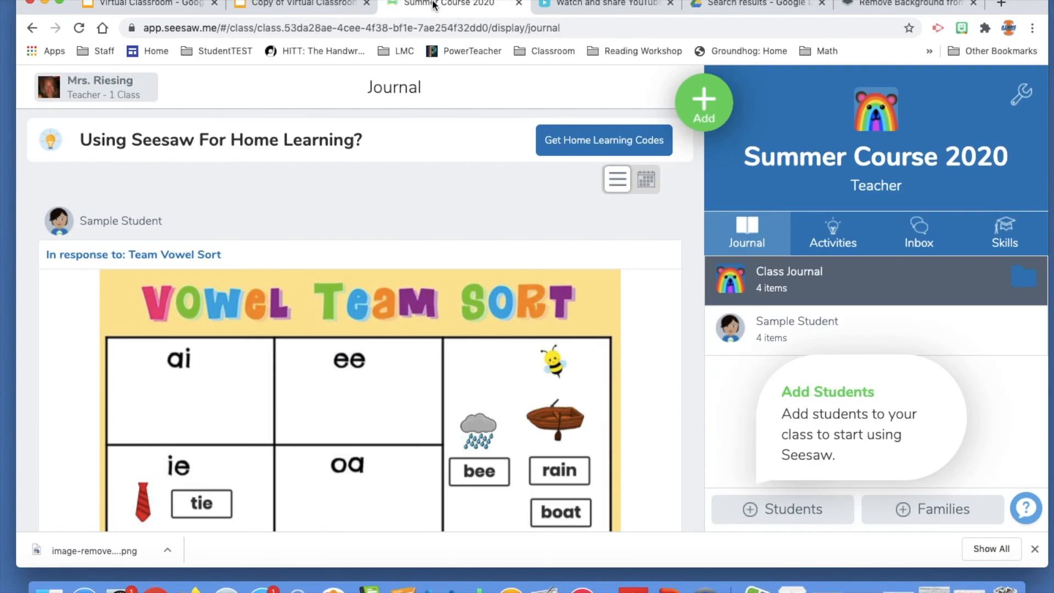
{"action": "left_click", "coordinate": [709, 111]}
{"action": "left_click", "coordinate": [562, 169]}
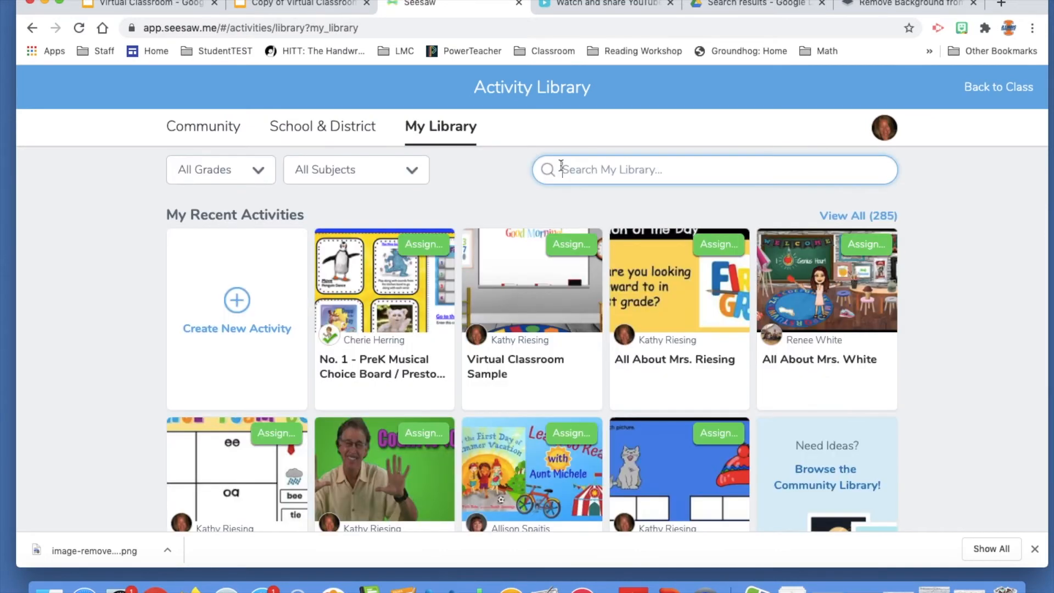
{"action": "left_click", "coordinate": [237, 301]}
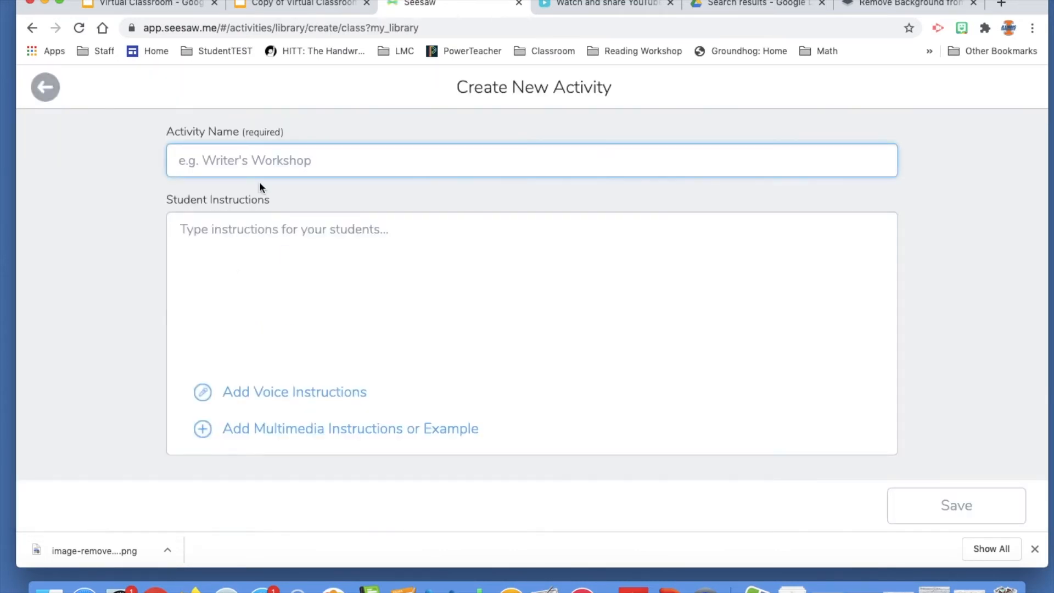
{"action": "type", "text": "Virtual "}
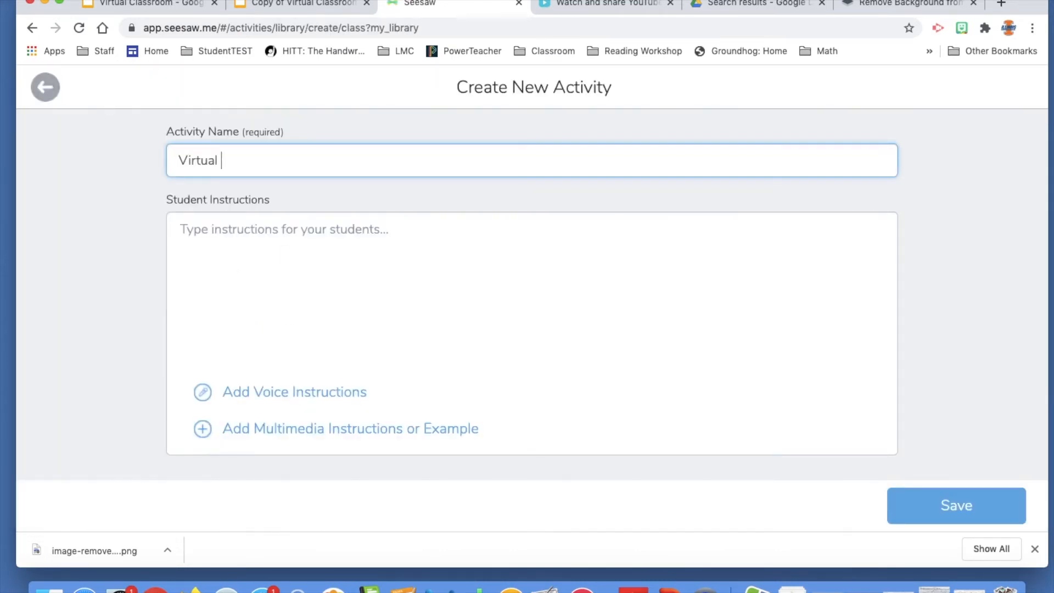
{"action": "type", "text": "Classroom"}
- Add a link as the activity's multimedia instructions and paste the copied presentation URL
{"action": "left_click", "coordinate": [274, 440]}
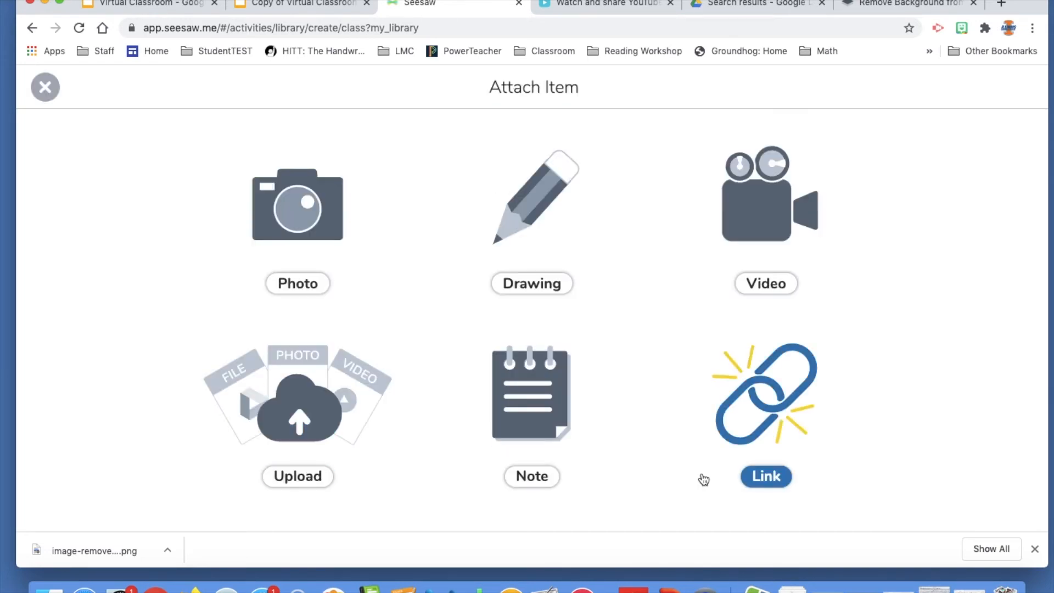
{"action": "left_click", "coordinate": [714, 433]}
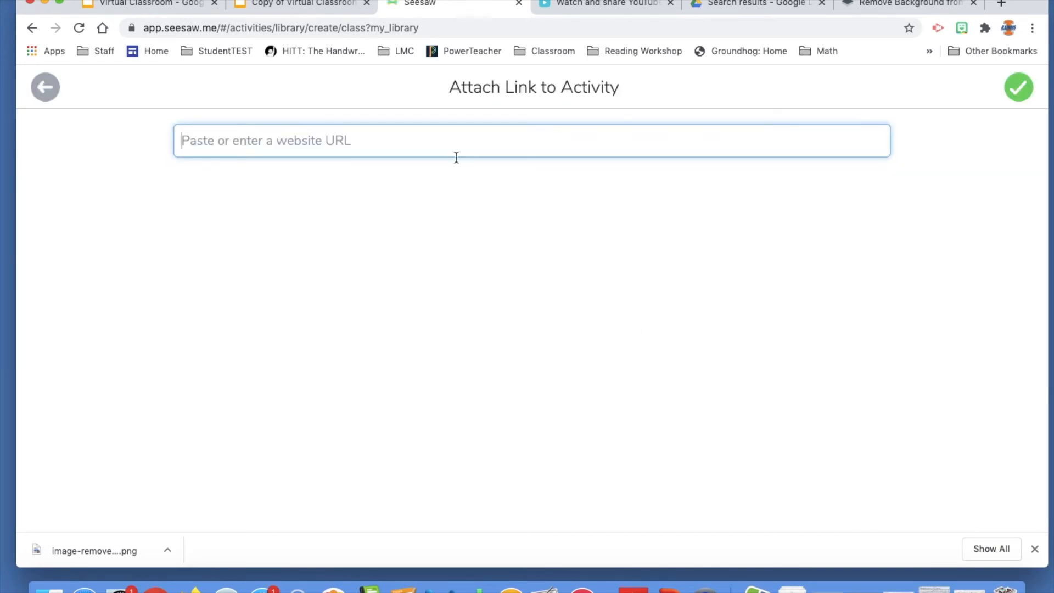
{"action": "key", "text": "super+v"}
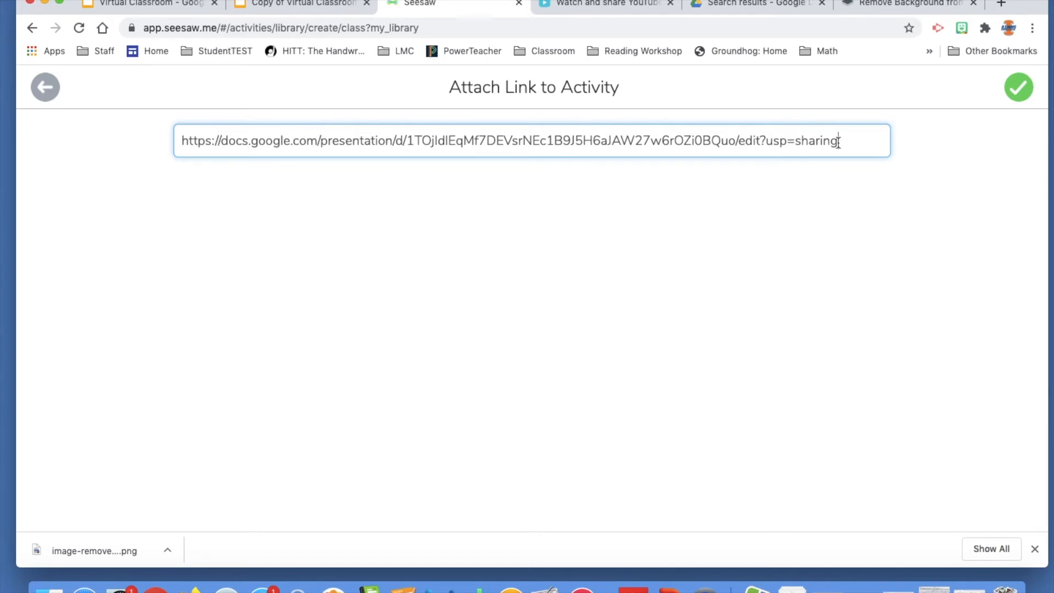
- Replace the URL ending "edit?usp=sharing" with "present"
{"action": "key", "text": "BackSpace"}
{"action": "key", "text": "BackSpace"}
{"action": "key", "text": "BackSpace"}
{"action": "key", "text": "BackSpace"}
{"action": "key", "text": "BackSpace"}
{"action": "key", "text": "BackSpace"}
{"action": "key", "text": "BackSpace"}
{"action": "key", "text": "BackSpace"}
{"action": "key", "text": "BackSpace"}
{"action": "key", "text": "BackSpace"}
{"action": "key", "text": "BackSpace"}
{"action": "key", "text": "BackSpace"}
{"action": "key", "text": "BackSpace"}
{"action": "key", "text": "BackSpace"}
{"action": "key", "text": "BackSpace"}
{"action": "key", "text": "BackSpace"}
{"action": "type", "text": "presen"}
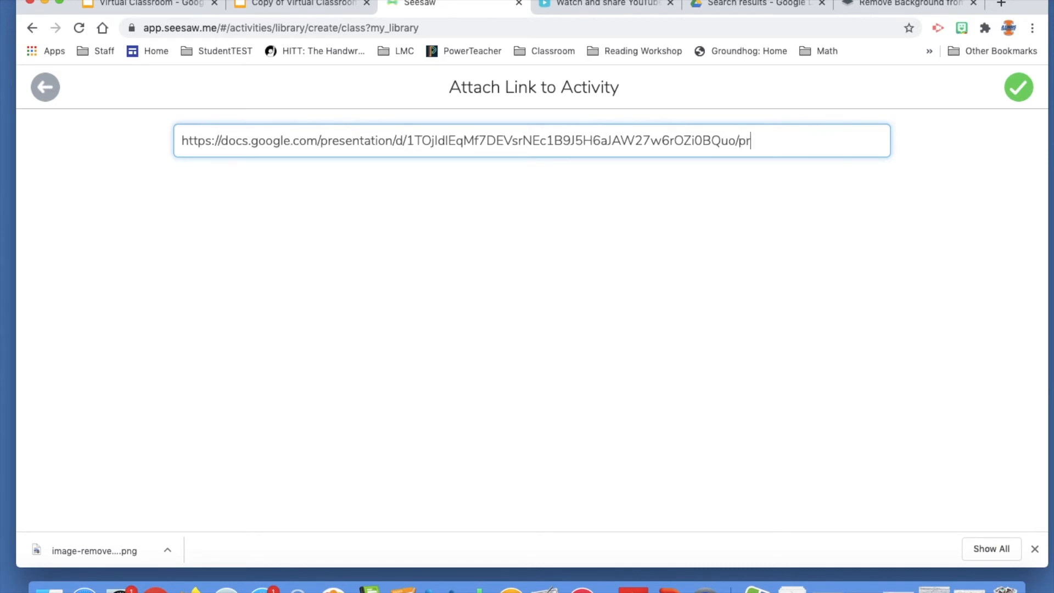
{"action": "type", "text": "t"}
- Attach the presentation link to the activity, continuing without the Google Drive file integration
{"action": "left_click", "coordinate": [1017, 90]}
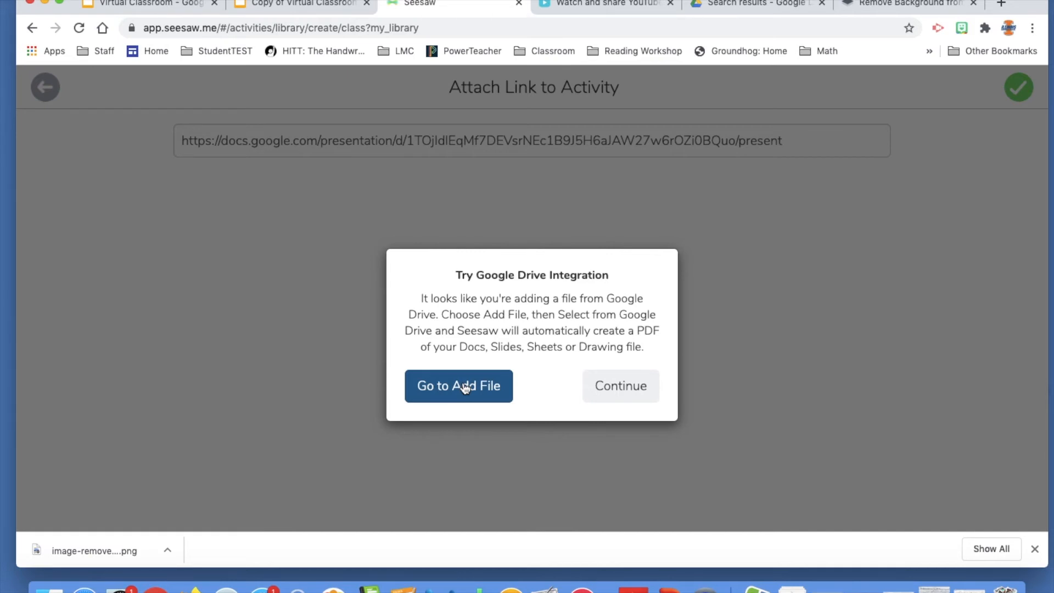
{"action": "left_click", "coordinate": [605, 387]}
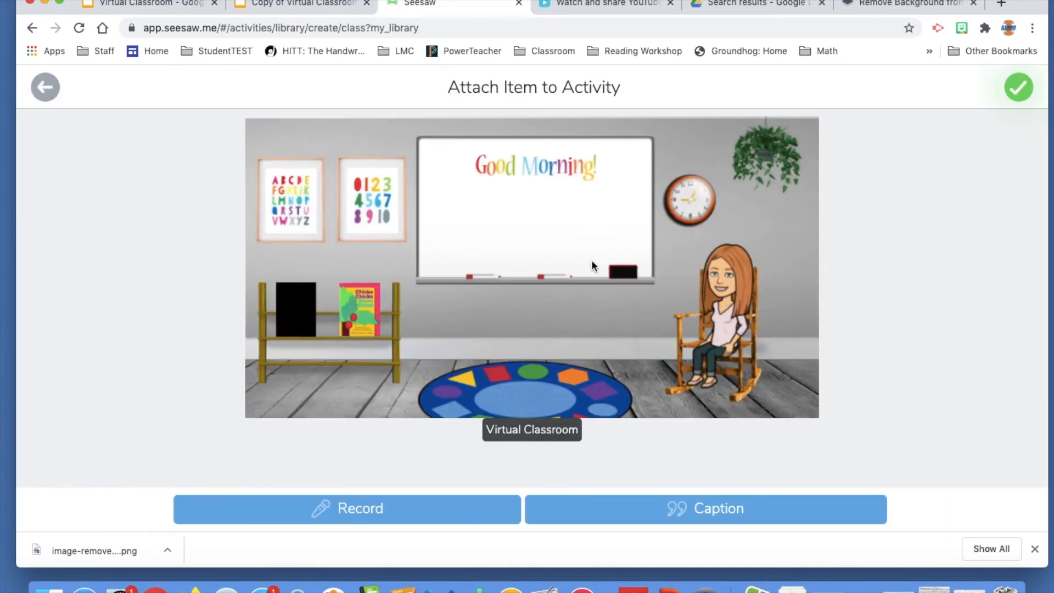
{"action": "left_click", "coordinate": [1019, 88]}
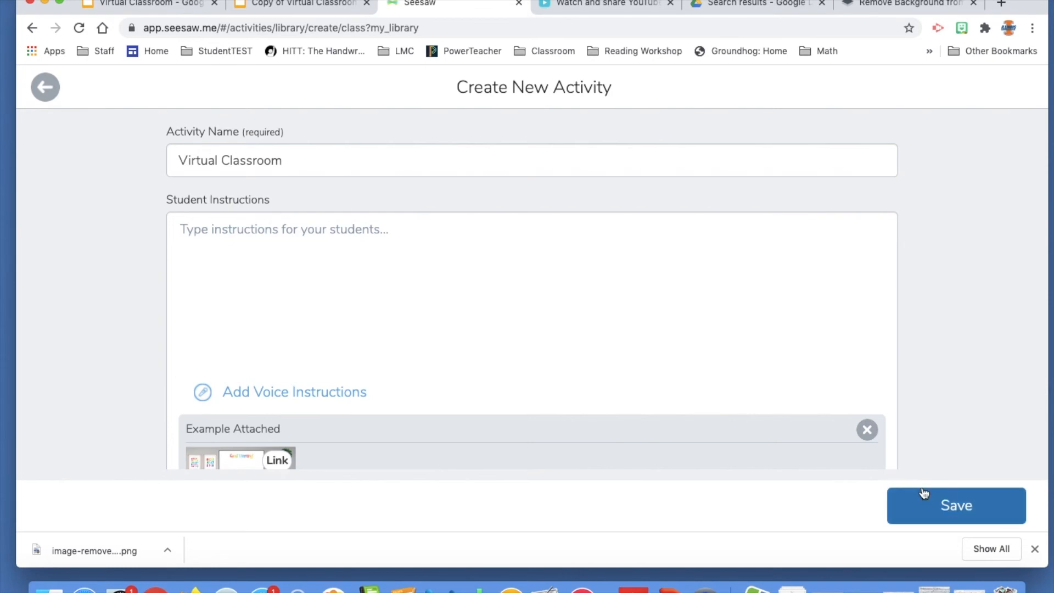
- Copy the six numbered instructions from the Word document into the Student Instructions, and check the Seesaw Icon Shortcuts sheet in Google Drive
{"action": "left_click", "coordinate": [933, 587]}
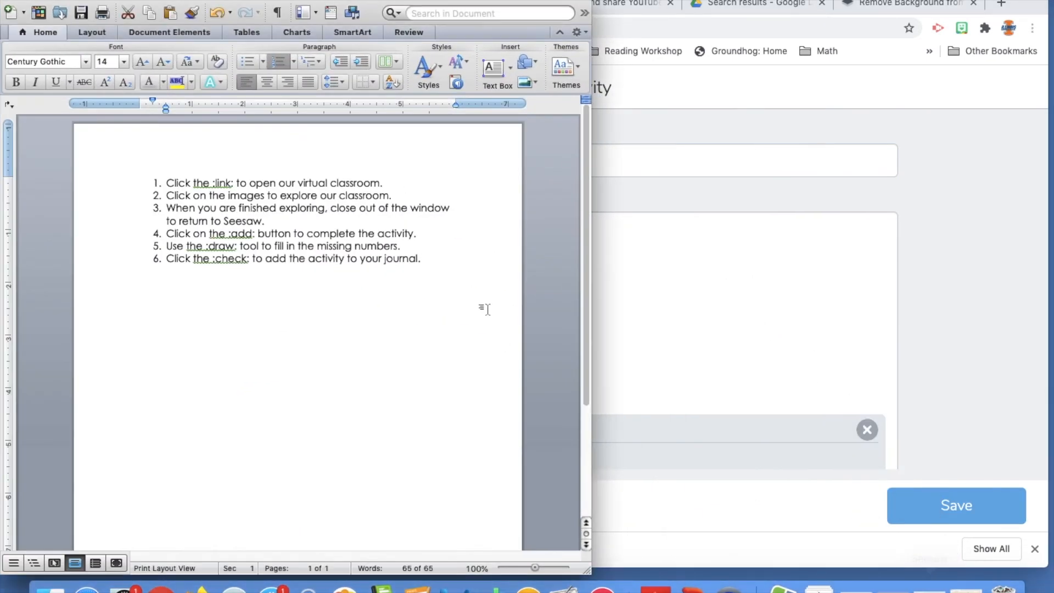
{"action": "key", "text": "super+a"}
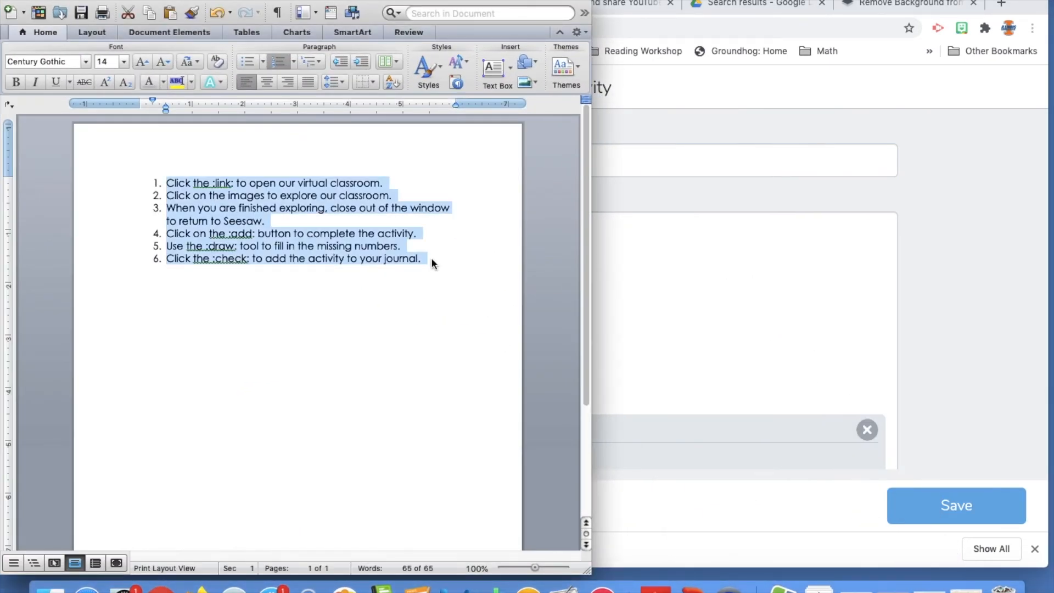
{"action": "left_click", "coordinate": [22, 1]}
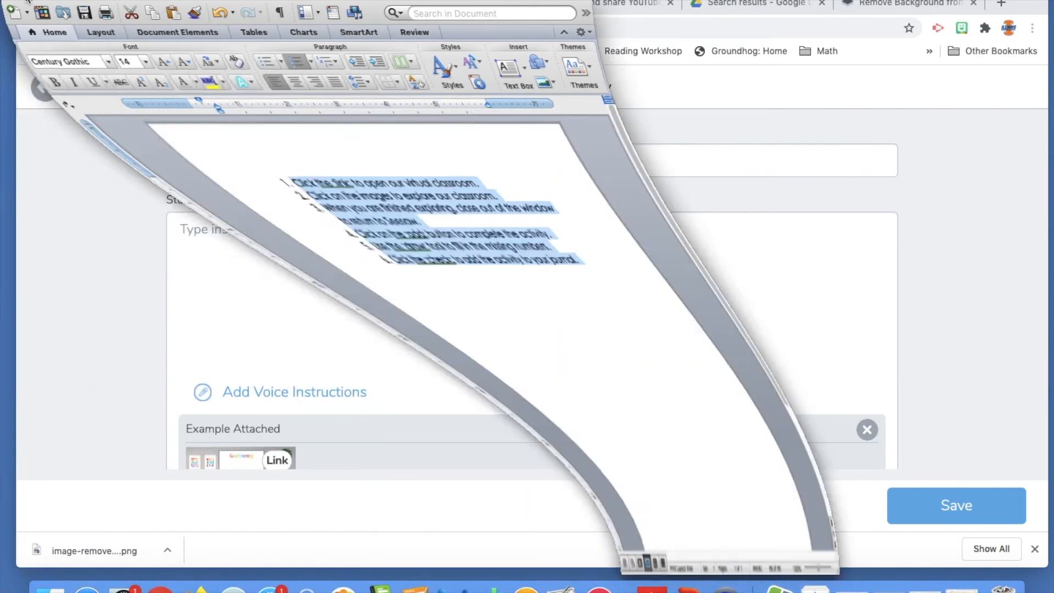
{"action": "left_click", "coordinate": [234, 228]}
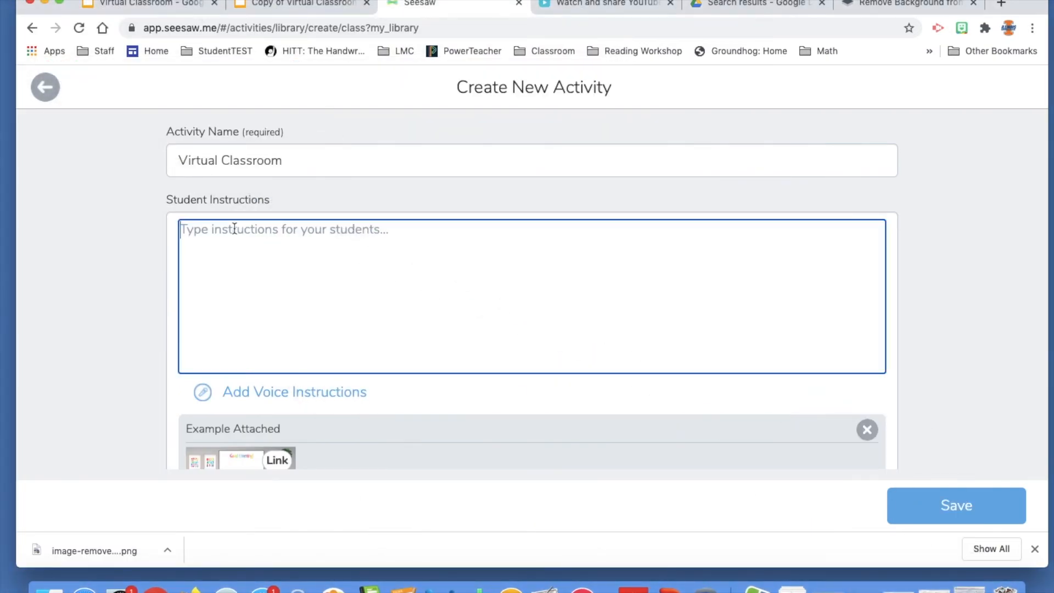
{"action": "key", "text": "super+v"}
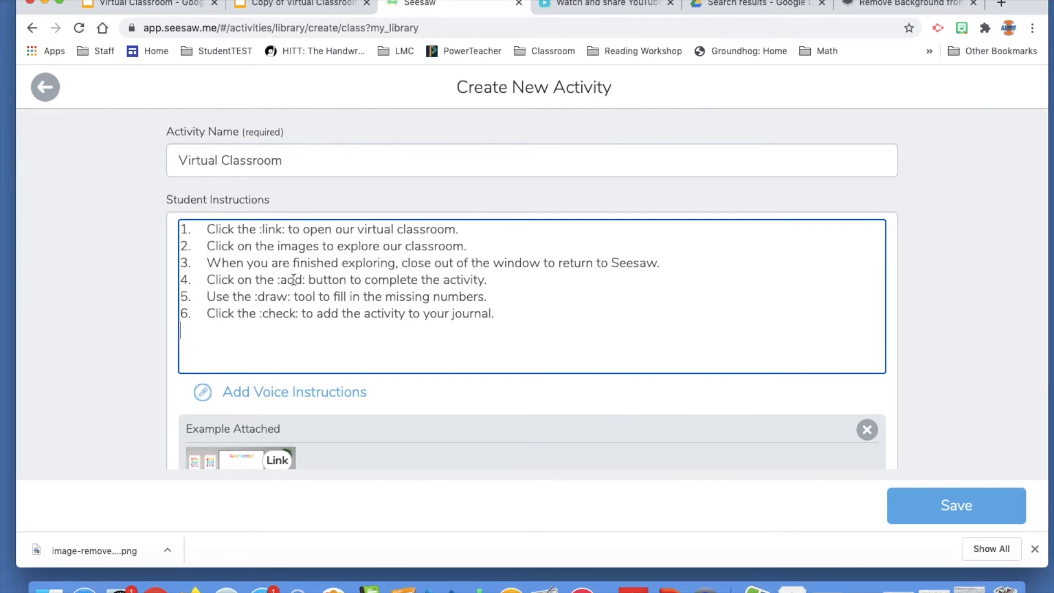
{"action": "left_click", "coordinate": [747, 4]}
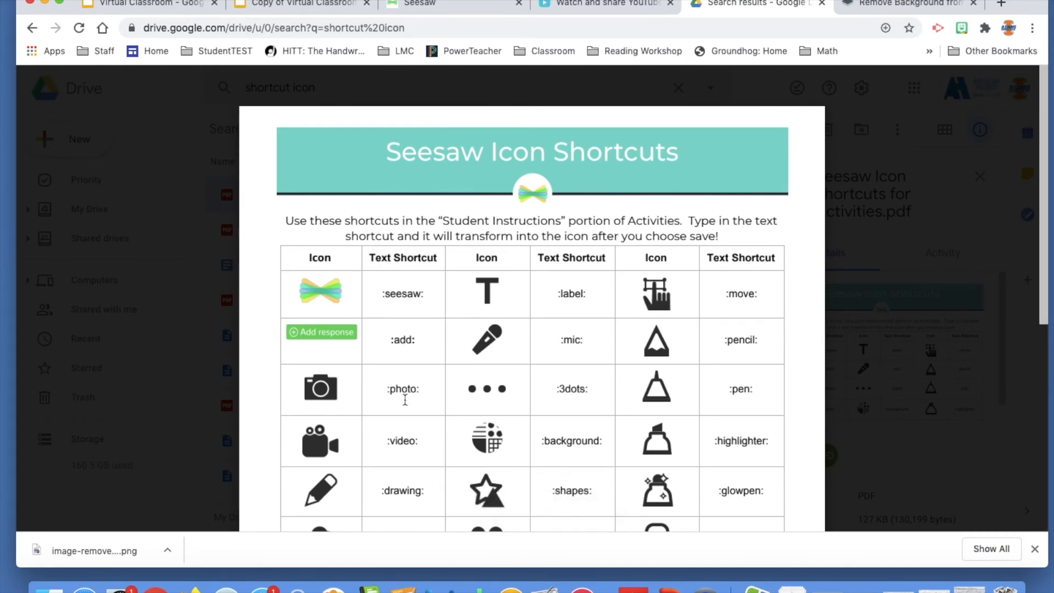
{"action": "left_click", "coordinate": [419, 3]}
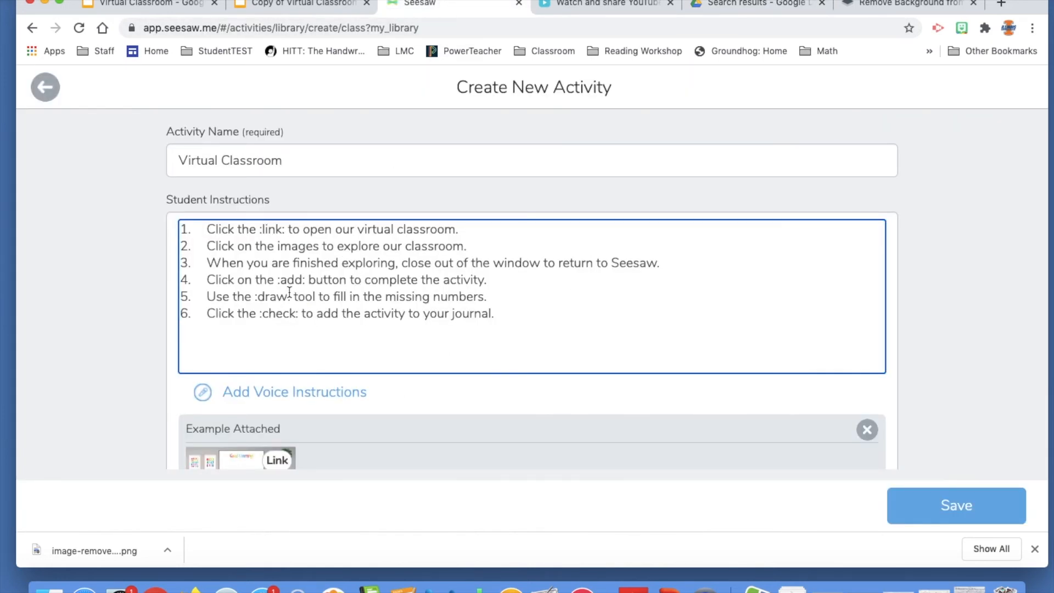
- Add the Making 10 image "Screen Shot 2020-07-13 at 10.12.19 PM.png" from the computer's Desktop folder as the activity's student response template
{"action": "scroll", "coordinate": [441, 405], "scroll_direction": "down", "scroll_amount": 3}
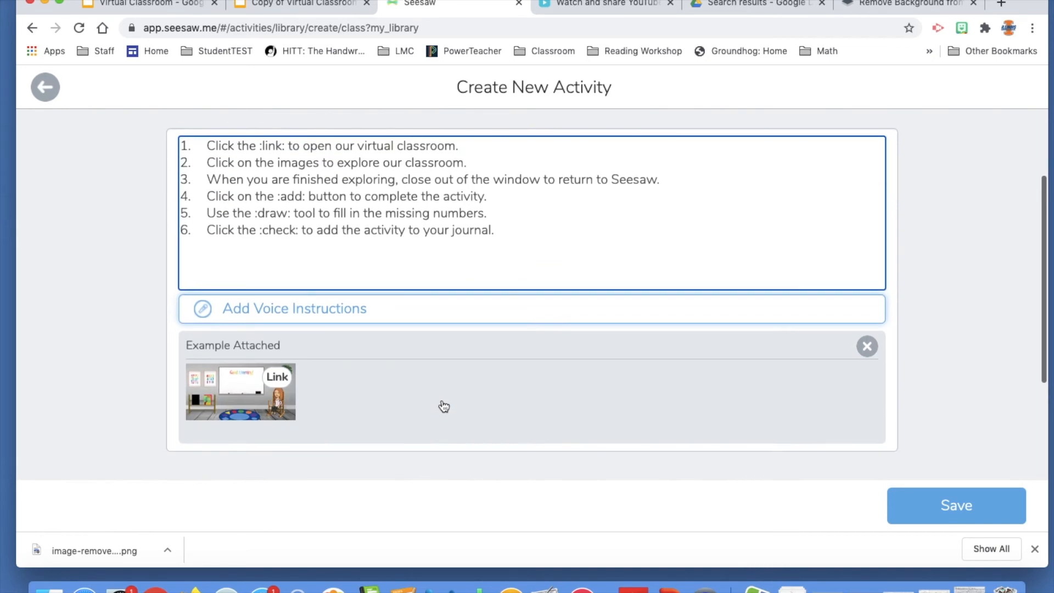
{"action": "scroll", "coordinate": [444, 407], "scroll_direction": "down", "scroll_amount": 5}
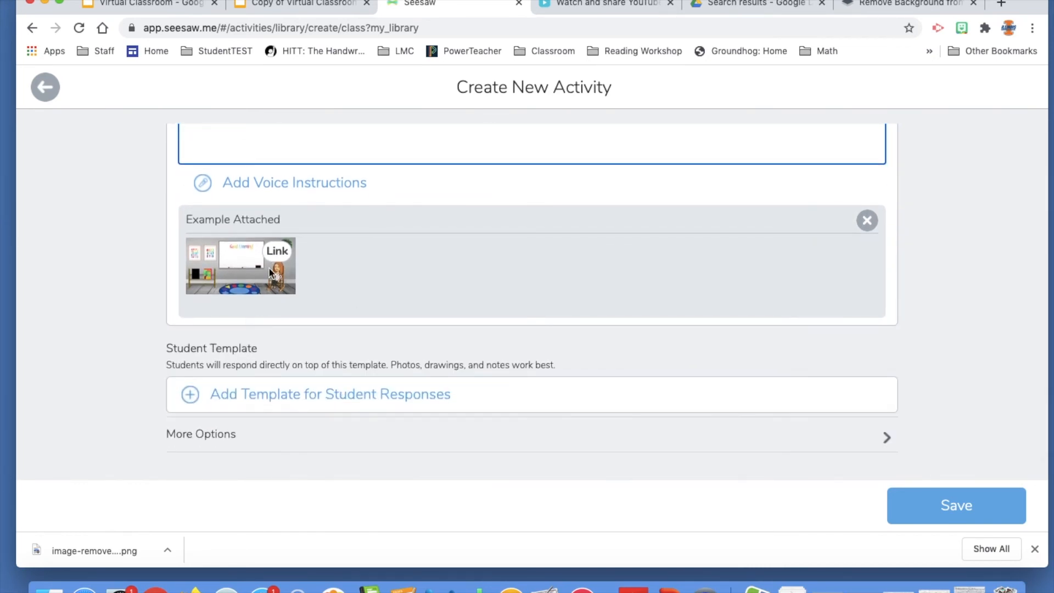
{"action": "left_click", "coordinate": [285, 404]}
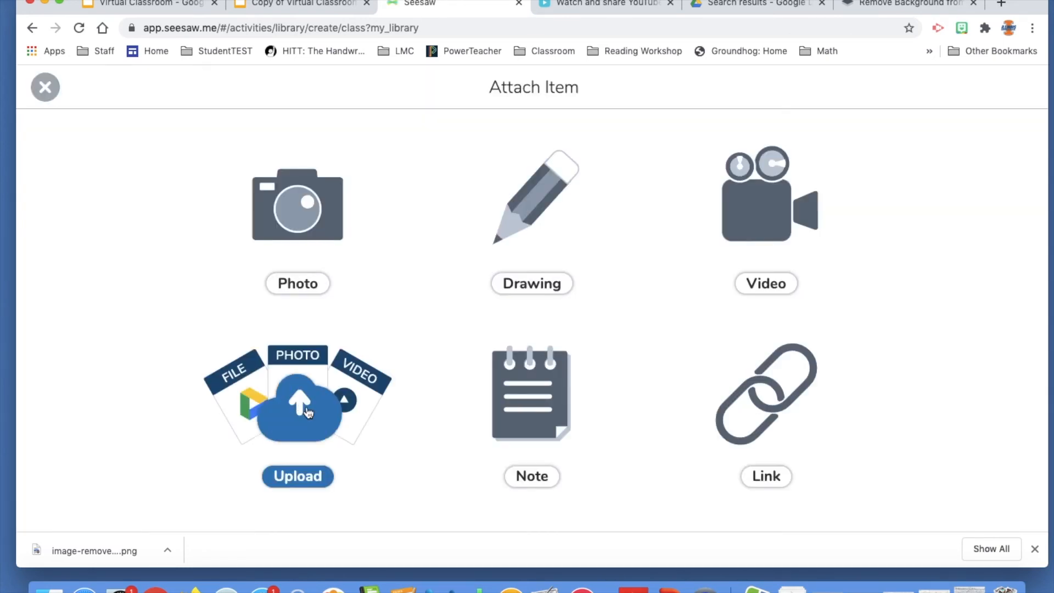
{"action": "left_click", "coordinate": [311, 417]}
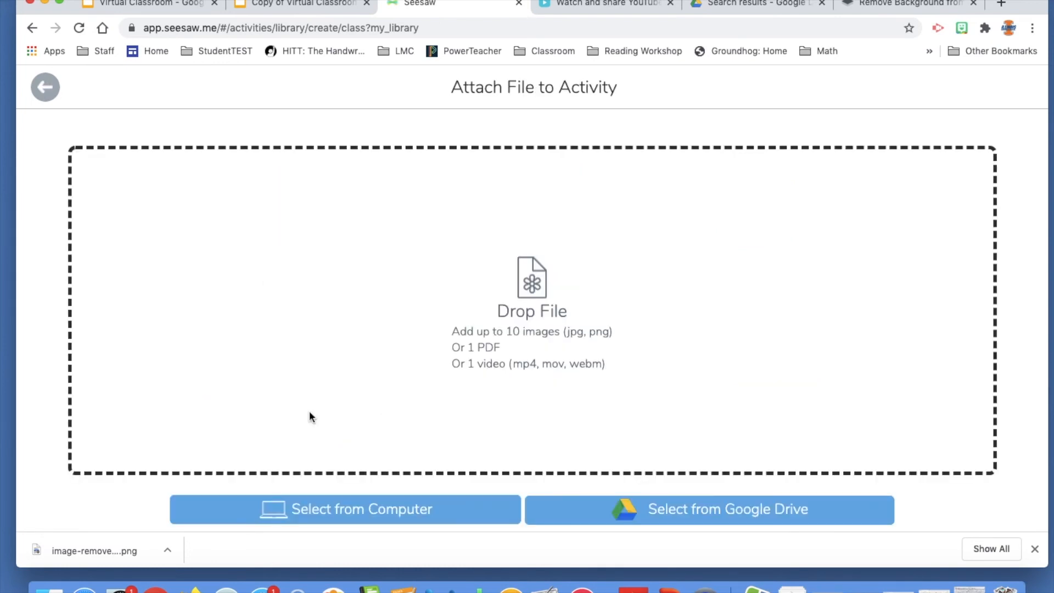
{"action": "left_click", "coordinate": [348, 511]}
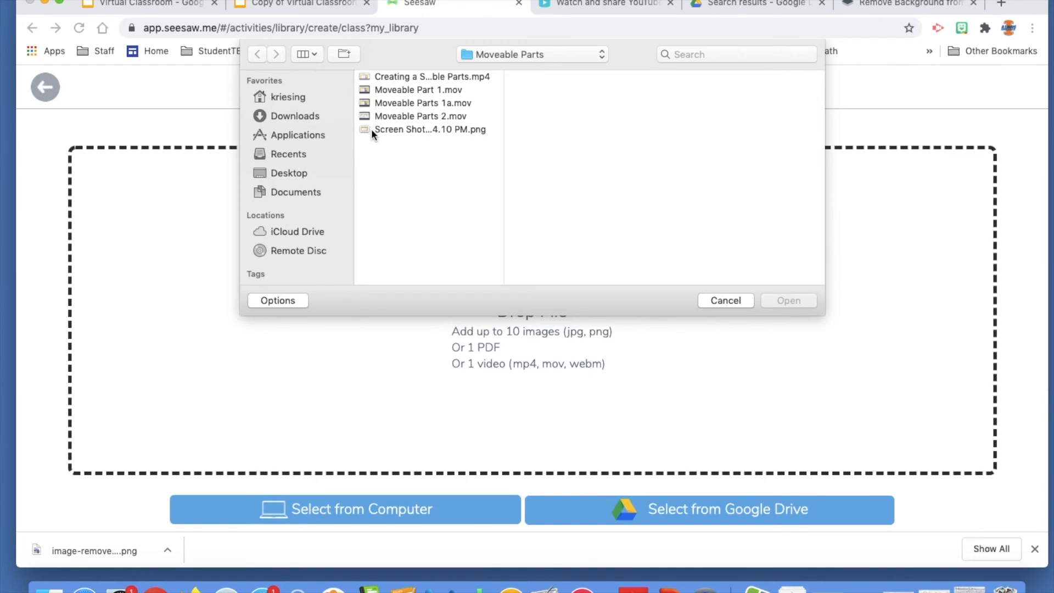
{"action": "left_click", "coordinate": [284, 174]}
{"action": "left_click", "coordinate": [391, 103]}
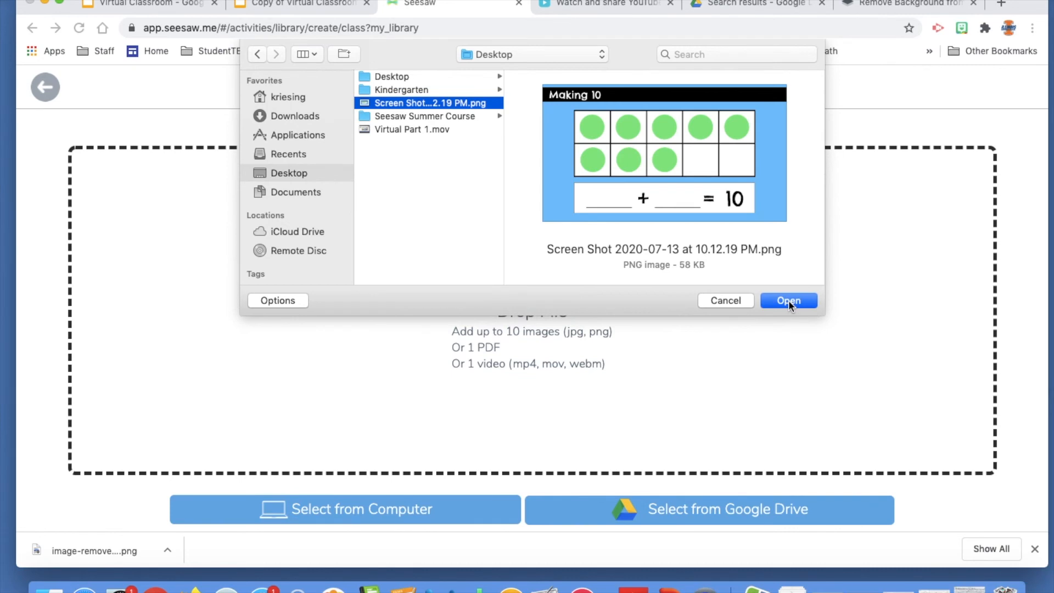
{"action": "left_click", "coordinate": [788, 299]}
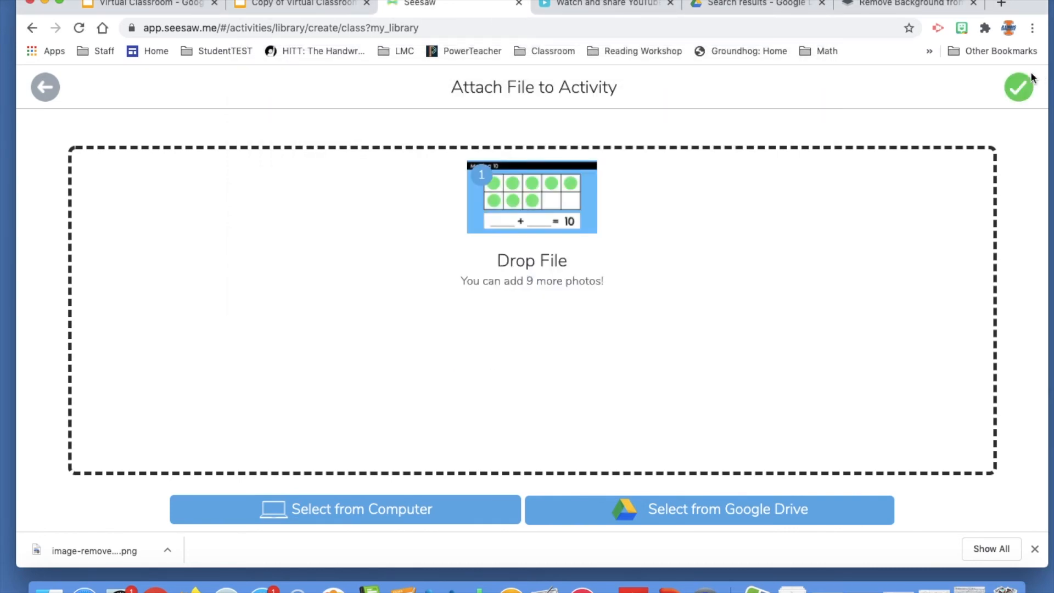
{"action": "left_click", "coordinate": [1022, 90]}
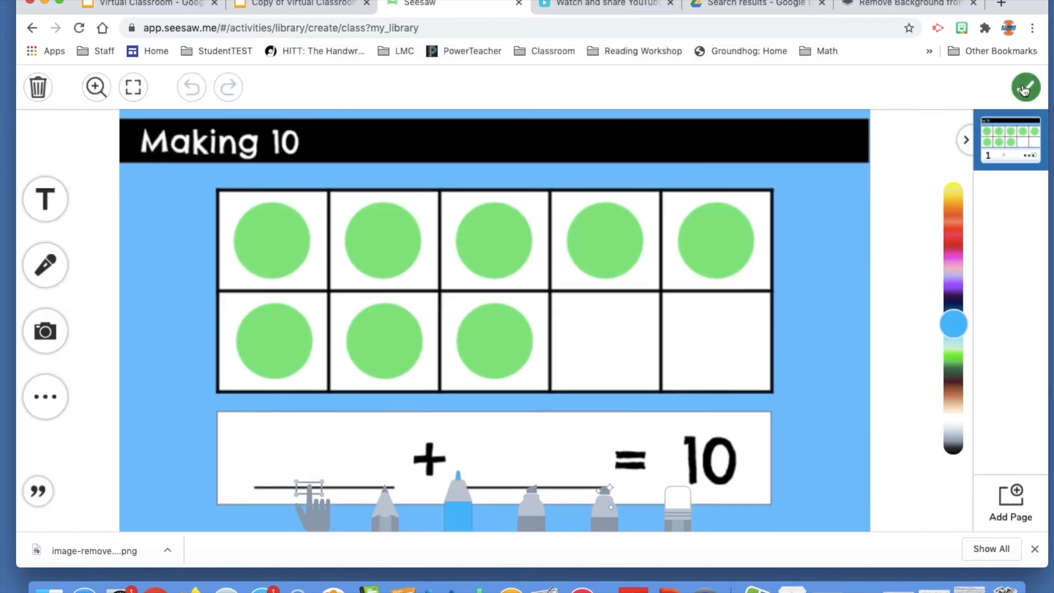
{"action": "left_click", "coordinate": [1024, 89]}
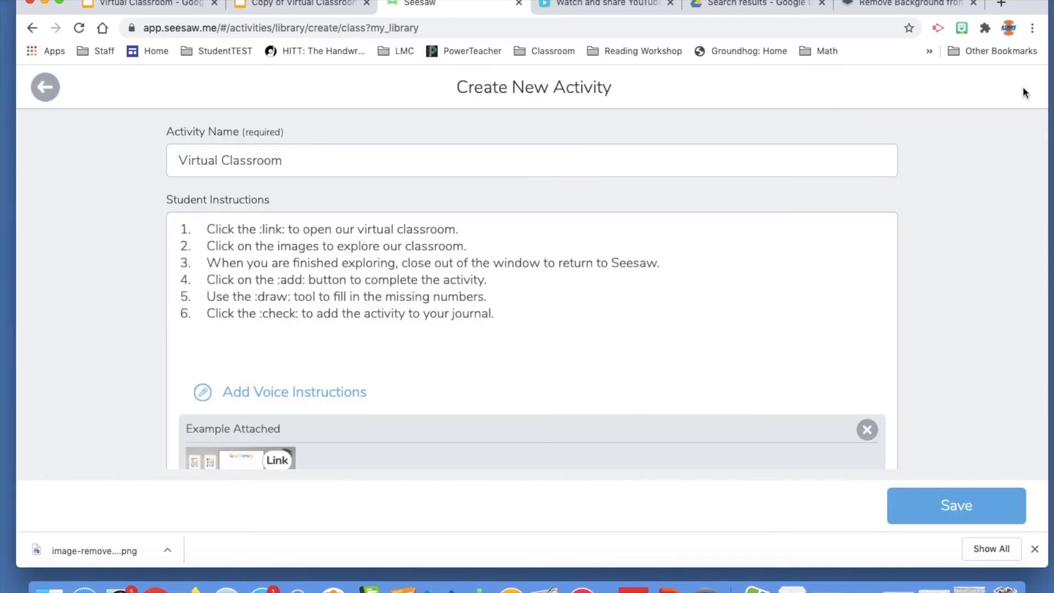
- Save the Virtual Classroom activity and assign it to the Summer Course 2020 class
{"action": "left_click", "coordinate": [966, 502]}
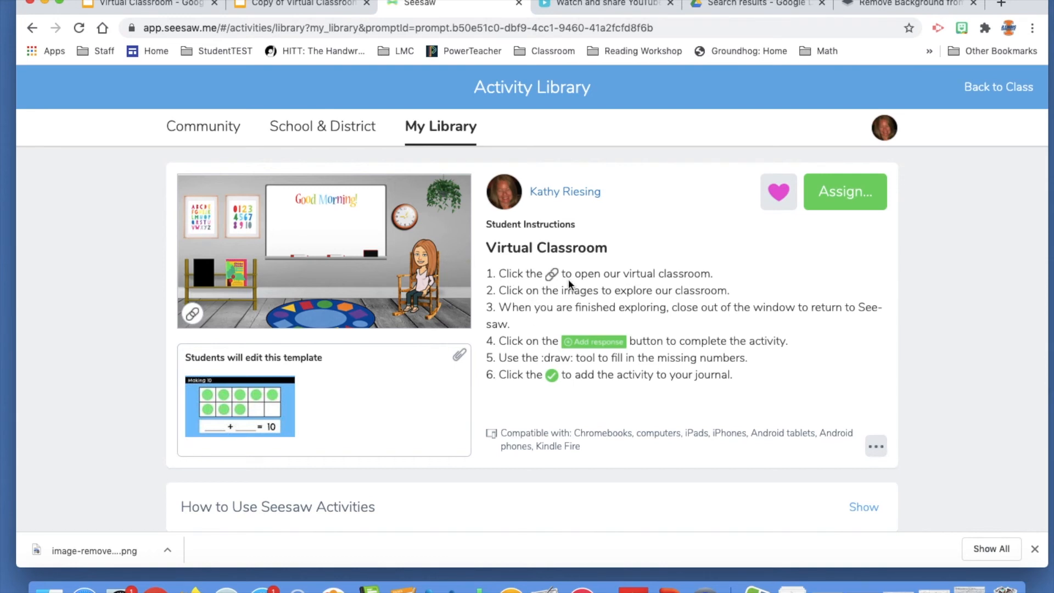
{"action": "left_click", "coordinate": [826, 194]}
{"action": "left_click", "coordinate": [692, 489]}
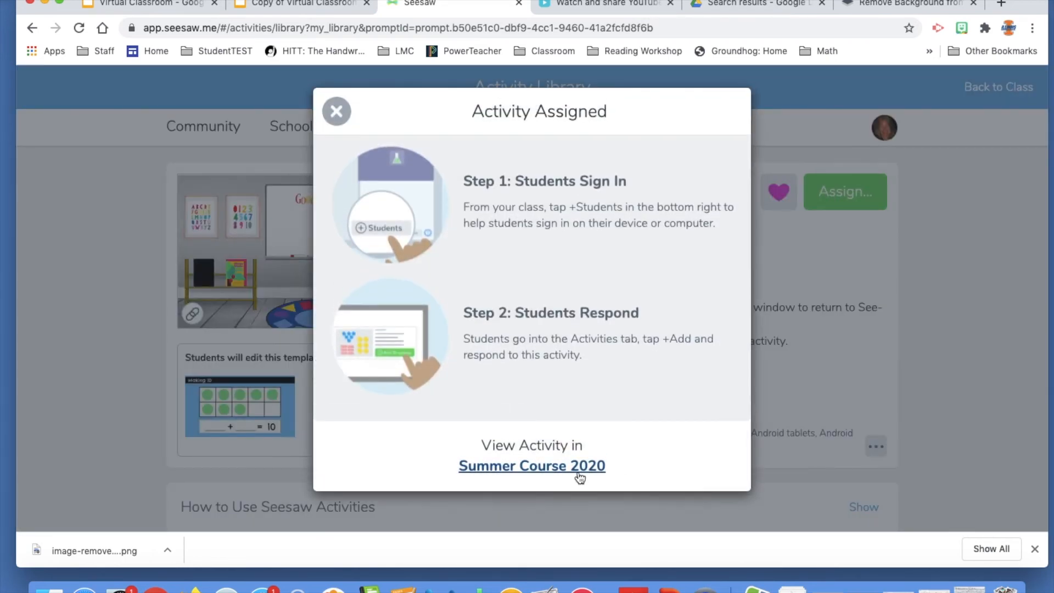
- View the assigned activities in Summer Course 2020 and open the Virtual Classroom activity's attached presentation link
{"action": "left_click", "coordinate": [573, 470]}
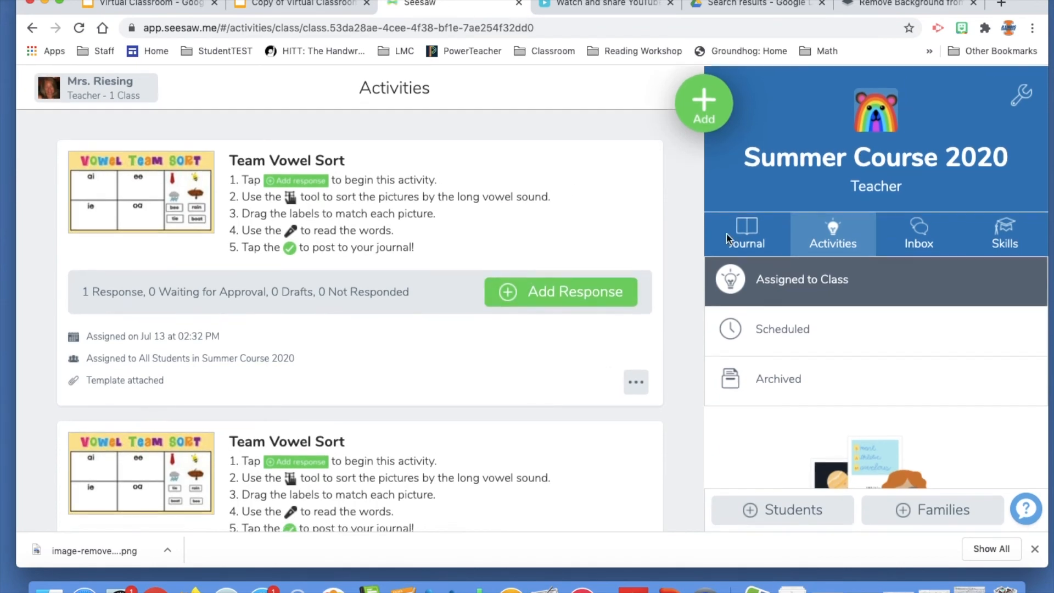
{"action": "left_click", "coordinate": [829, 244]}
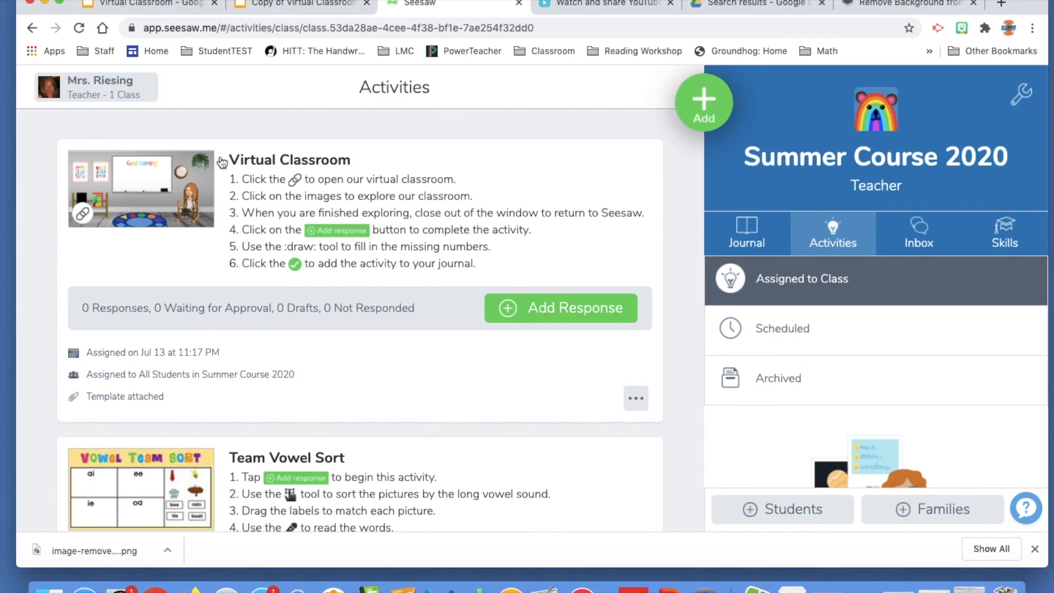
{"action": "left_click", "coordinate": [101, 214]}
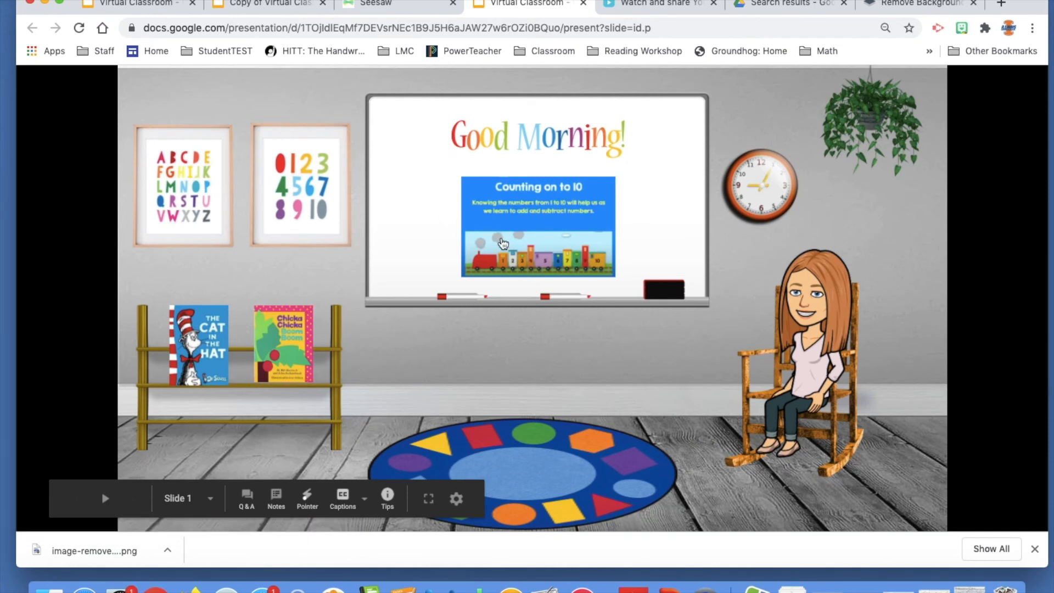
- Test the whiteboard's Counting on to 10 link by playing its Making 10.webm video, and close the video
{"action": "left_click", "coordinate": [501, 241]}
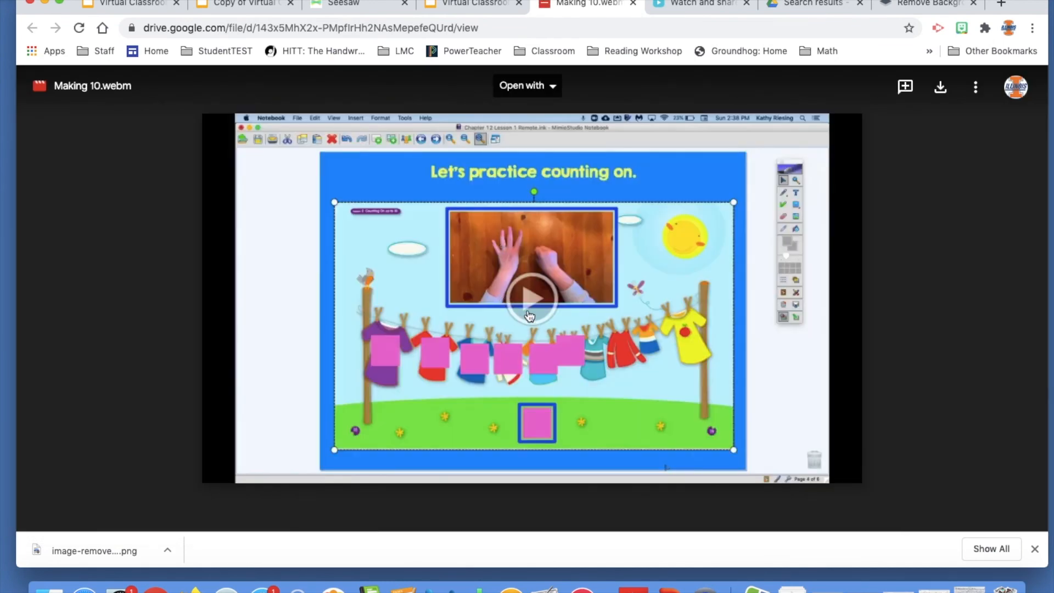
{"action": "left_click", "coordinate": [529, 315]}
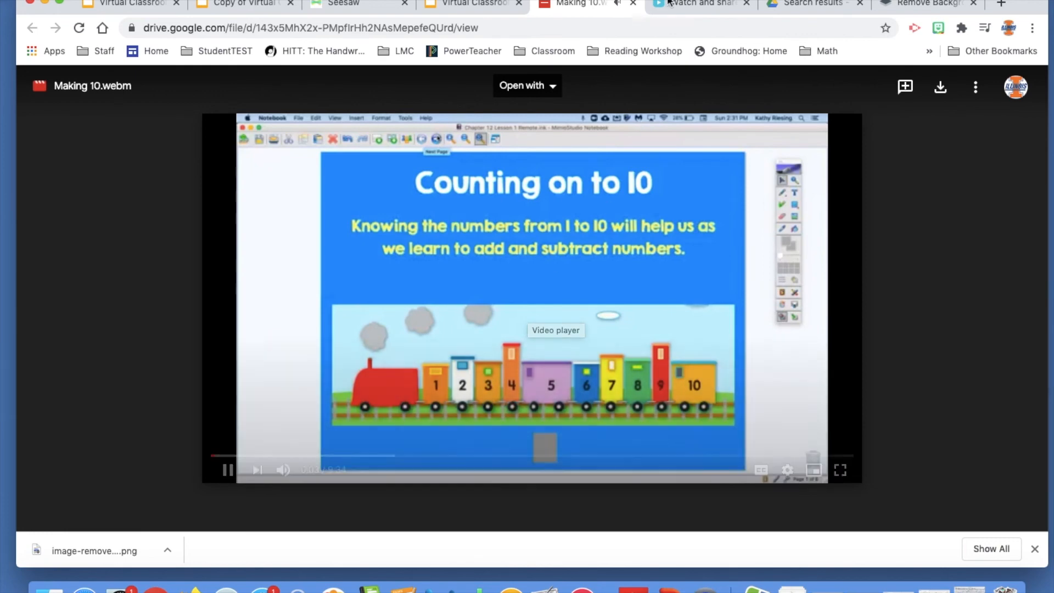
{"action": "left_click", "coordinate": [633, 4]}
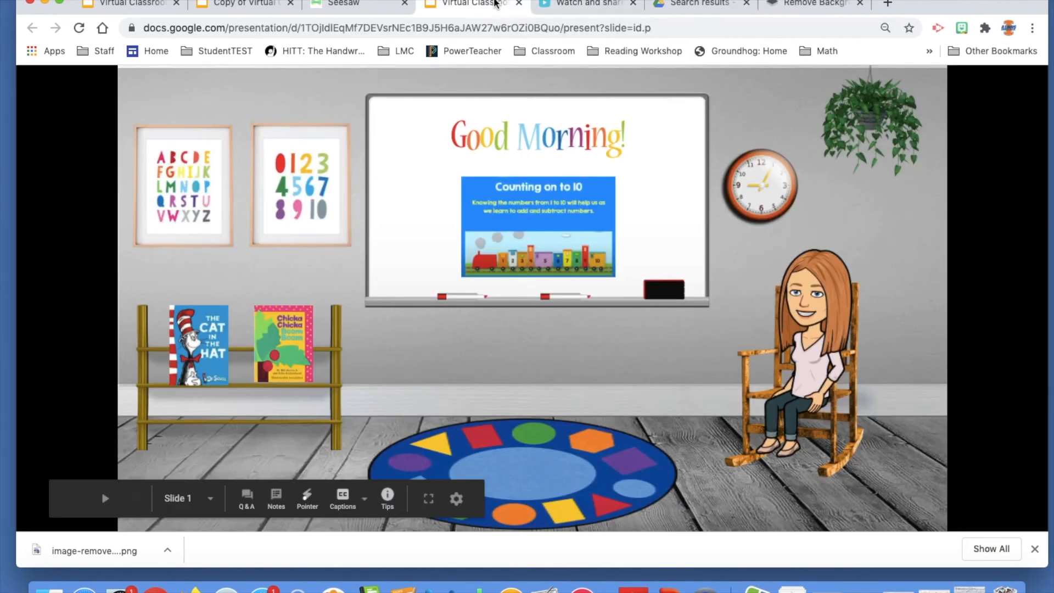
- Test the Chicka Chicka Boom Boom book link on the shelf by viewing its read-aloud video, and close the video page
{"action": "left_click", "coordinate": [271, 324]}
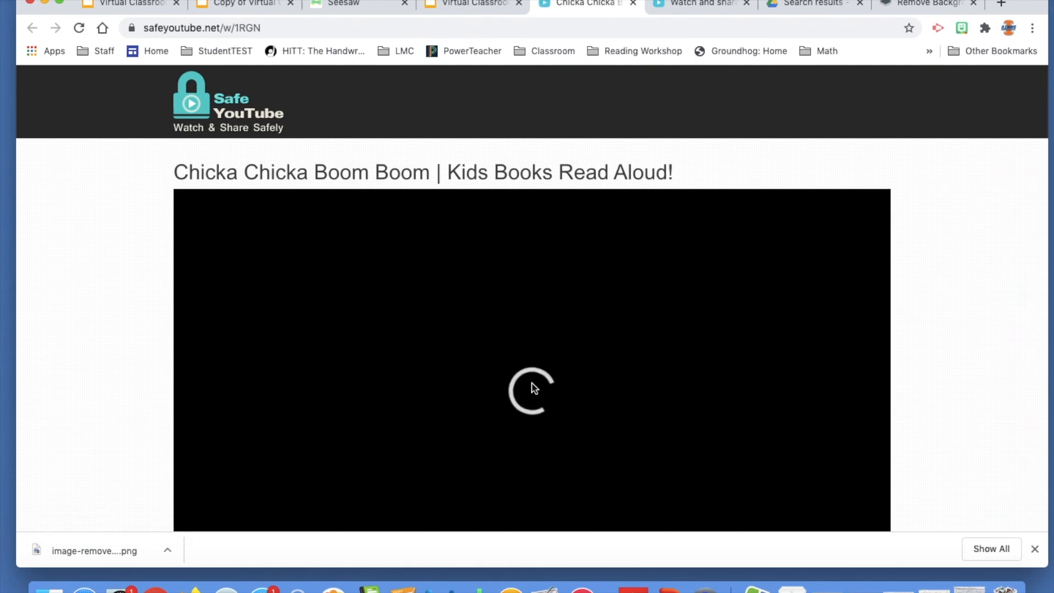
{"action": "scroll", "coordinate": [532, 387], "scroll_direction": "down", "scroll_amount": 3}
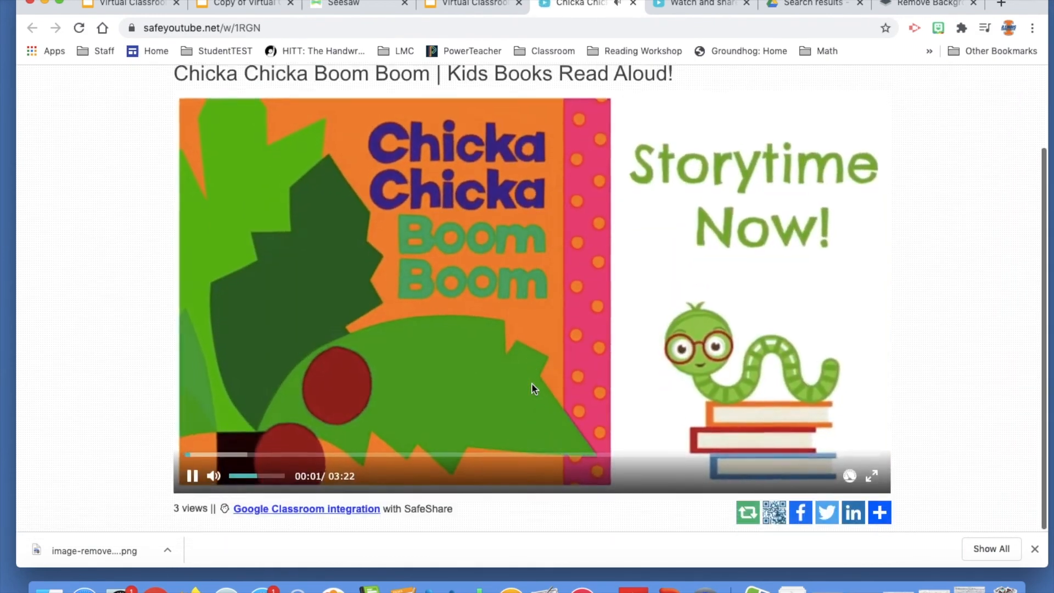
{"action": "scroll", "coordinate": [531, 383], "scroll_direction": "up", "scroll_amount": 1}
{"action": "left_click", "coordinate": [633, 4]}
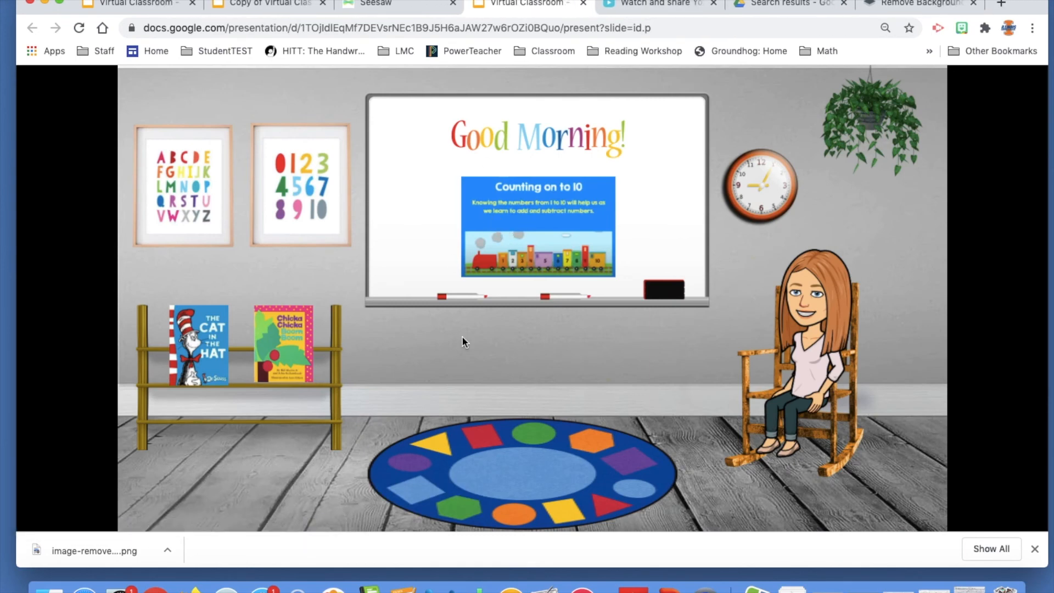
- Return to the Seesaw class activities and start a response to the Virtual Classroom activity
{"action": "left_click", "coordinate": [403, 7]}
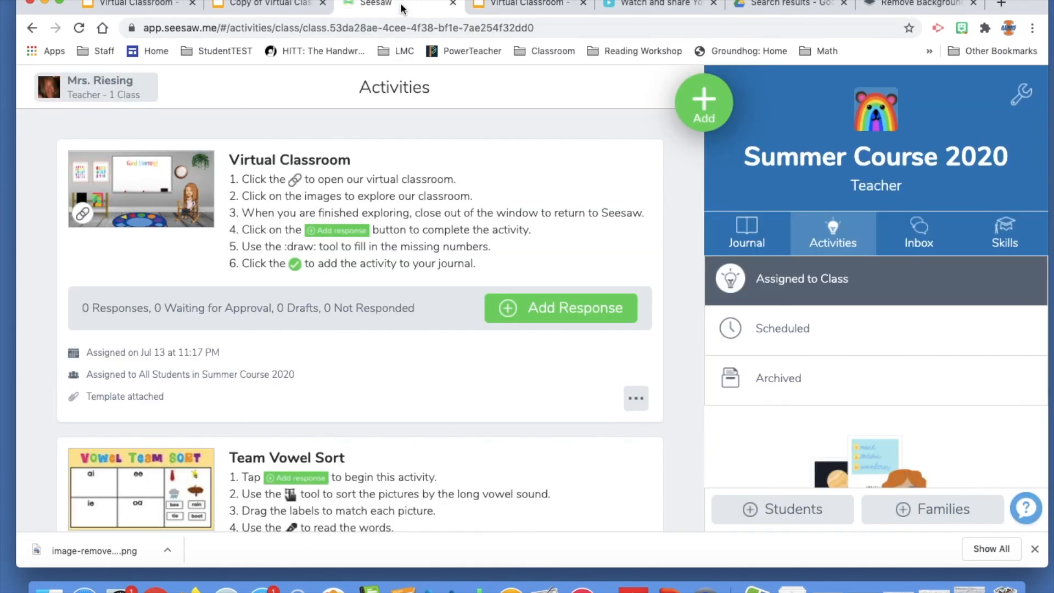
{"action": "left_click", "coordinate": [547, 309]}
{"action": "left_click", "coordinate": [506, 174]}
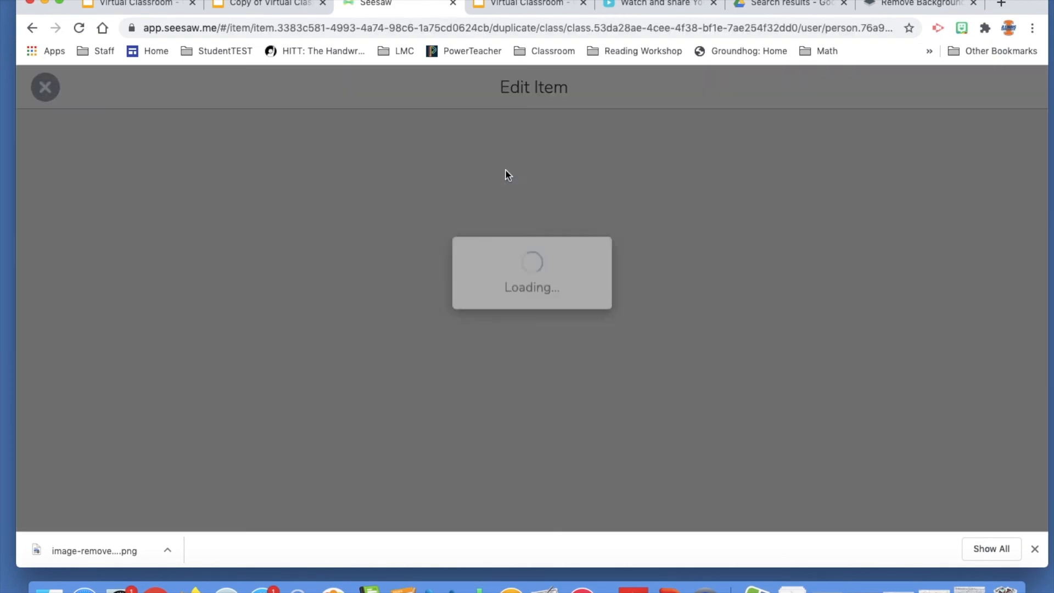